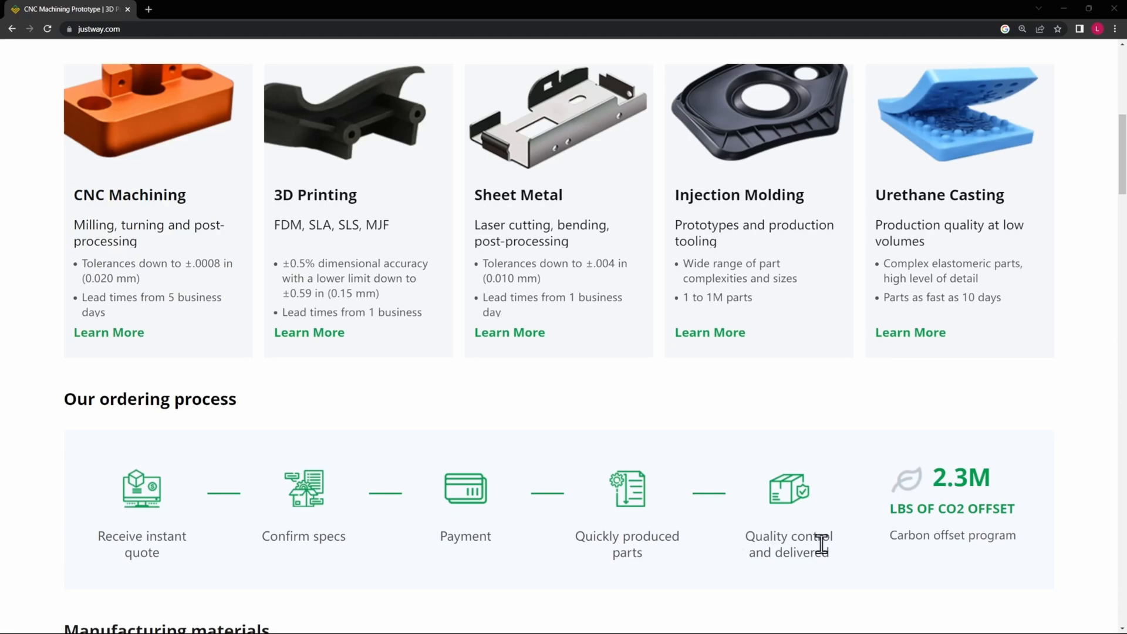
{"action": "scroll", "coordinate": [820, 544], "scroll_direction": "up", "scroll_amount": 5}
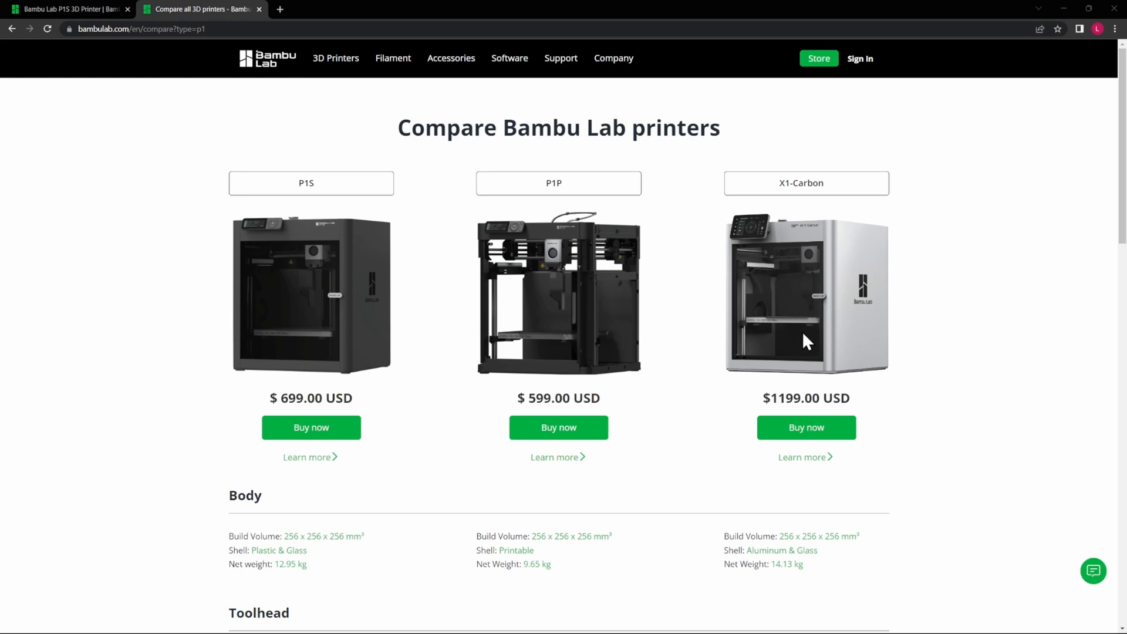
{"action": "scroll", "coordinate": [717, 340], "scroll_direction": "down", "scroll_amount": 1}
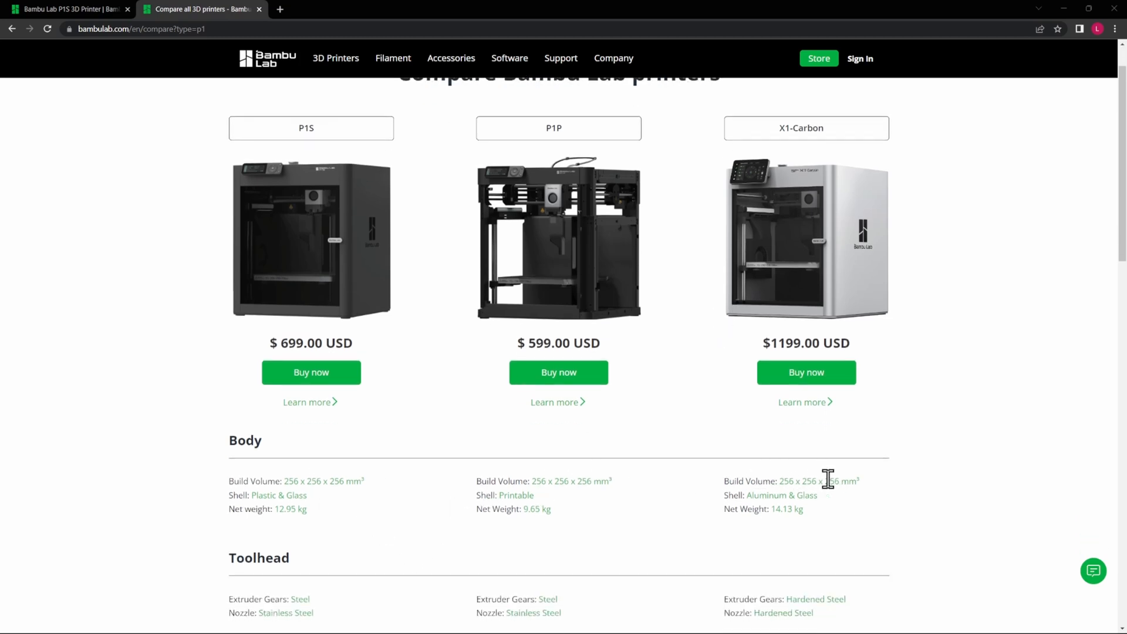
{"action": "scroll", "coordinate": [702, 481], "scroll_direction": "down", "scroll_amount": 2}
{"action": "scroll", "coordinate": [696, 483], "scroll_direction": "down", "scroll_amount": 2}
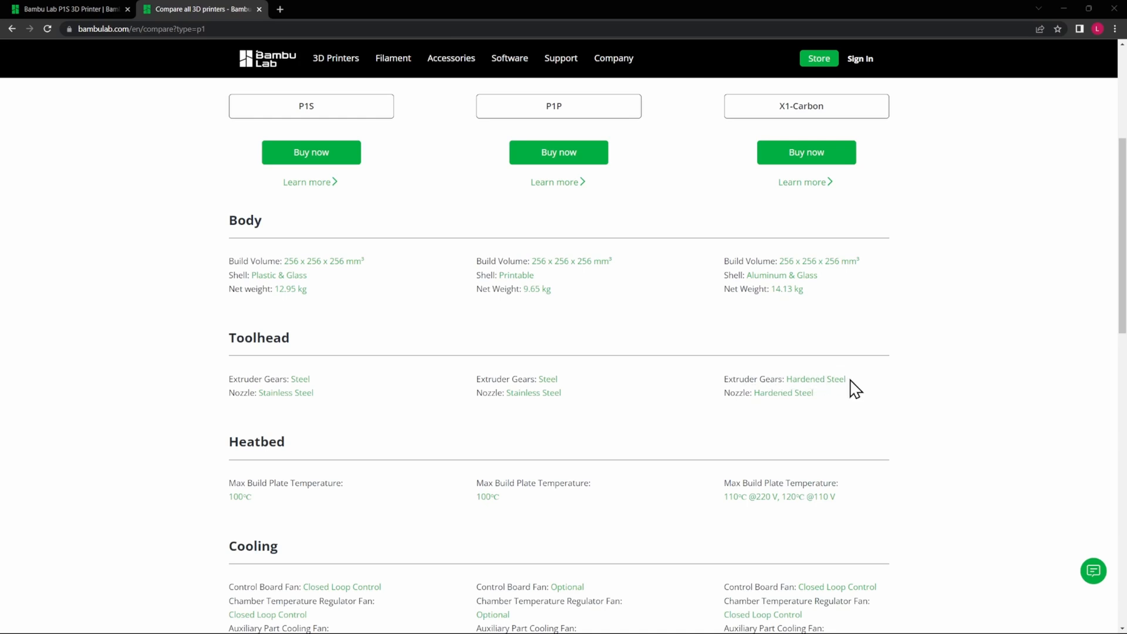
{"action": "scroll", "coordinate": [837, 388], "scroll_direction": "up", "scroll_amount": 3}
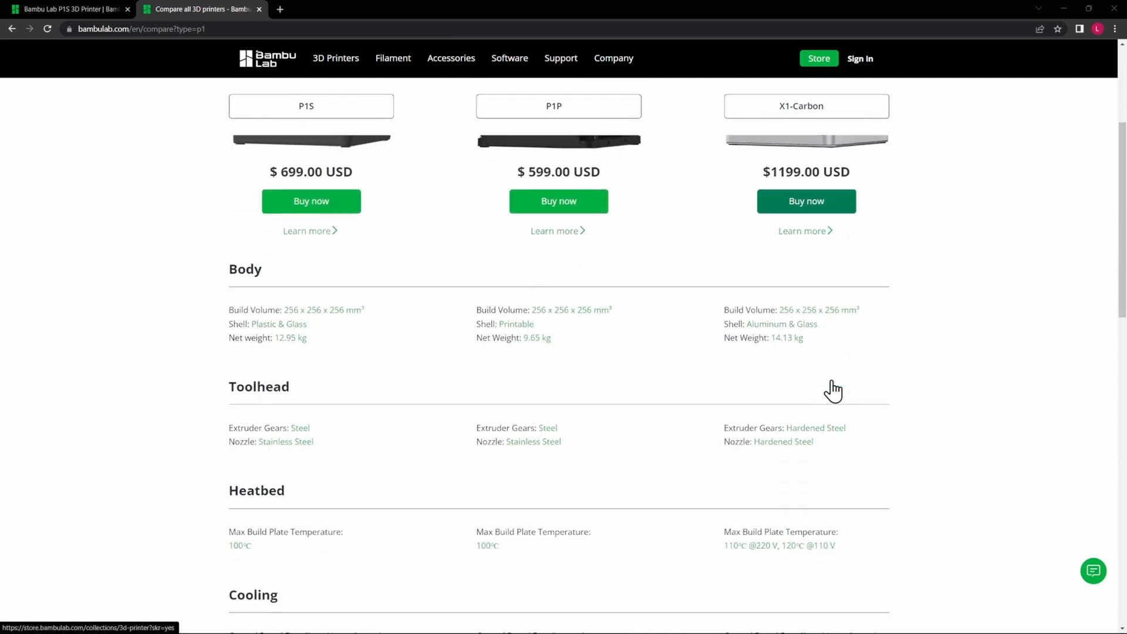
{"action": "scroll", "coordinate": [831, 390], "scroll_direction": "down", "scroll_amount": 1}
{"action": "scroll", "coordinate": [832, 390], "scroll_direction": "down", "scroll_amount": 2}
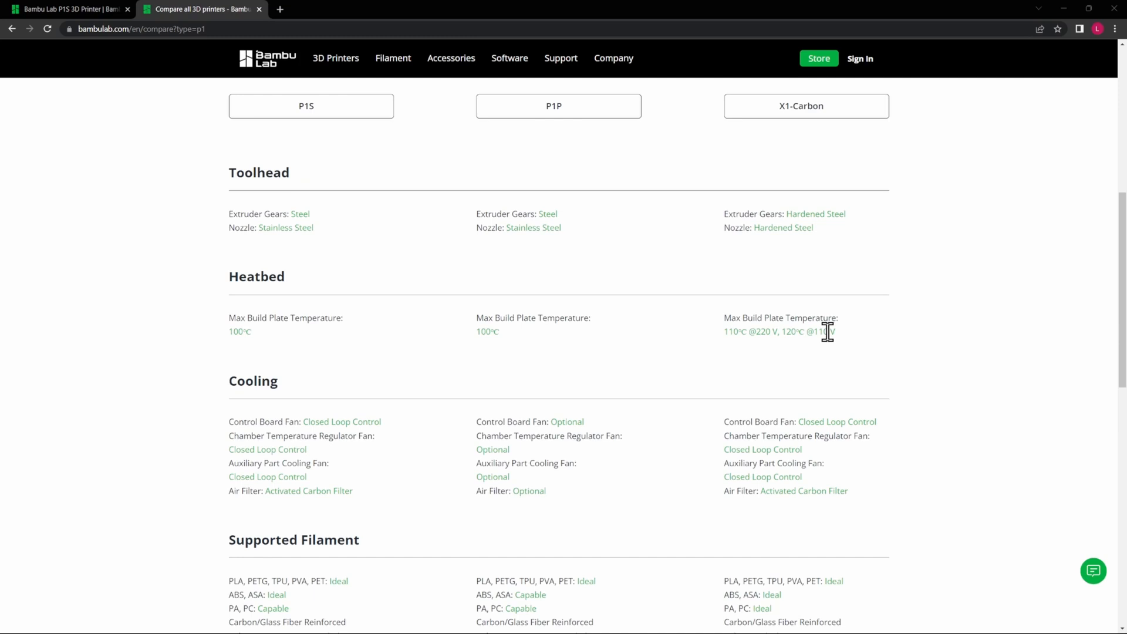
{"action": "scroll", "coordinate": [827, 331], "scroll_direction": "up", "scroll_amount": 5}
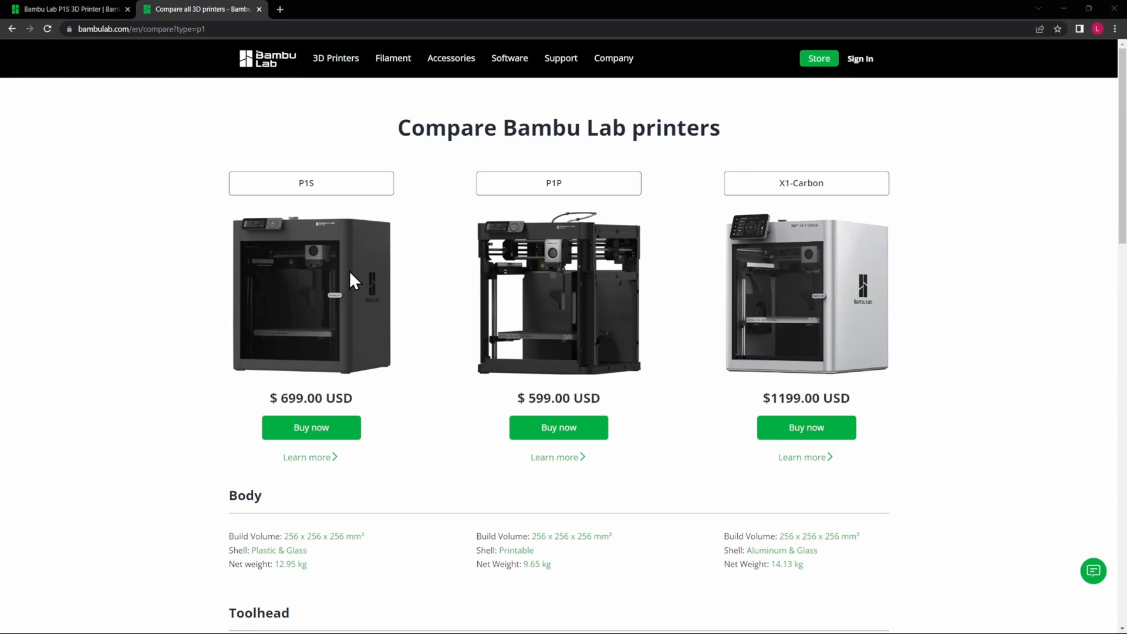
{"action": "scroll", "coordinate": [850, 529], "scroll_direction": "down", "scroll_amount": 2}
{"action": "scroll", "coordinate": [827, 511], "scroll_direction": "down", "scroll_amount": 2}
{"action": "scroll", "coordinate": [831, 511], "scroll_direction": "down", "scroll_amount": 2}
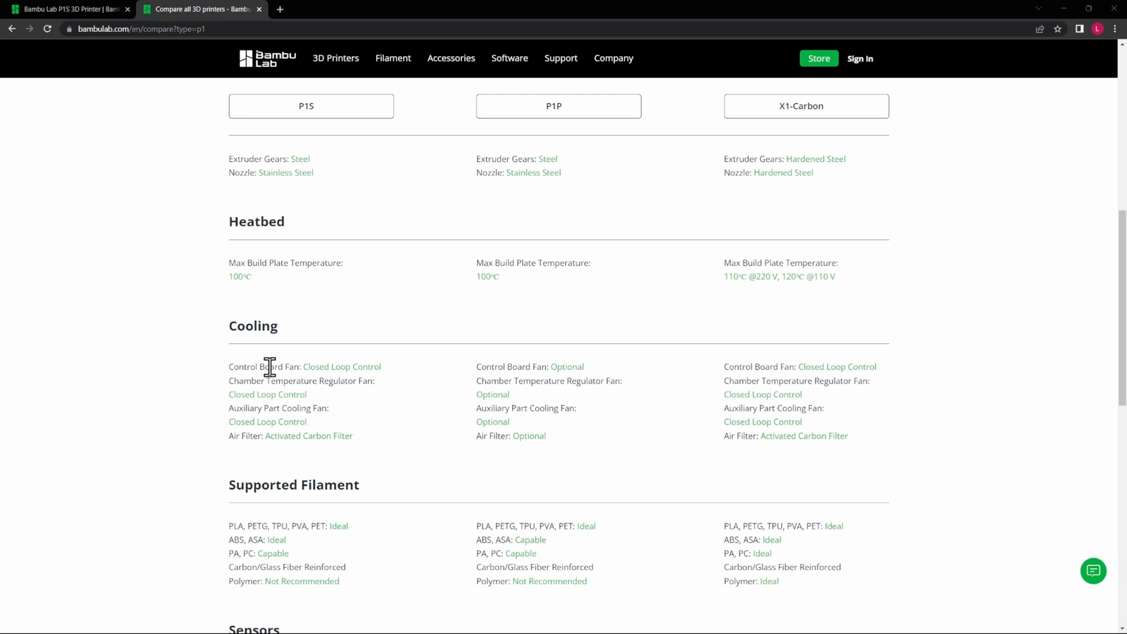
{"action": "scroll", "coordinate": [730, 438], "scroll_direction": "down", "scroll_amount": 1}
{"action": "scroll", "coordinate": [730, 445], "scroll_direction": "down", "scroll_amount": 2}
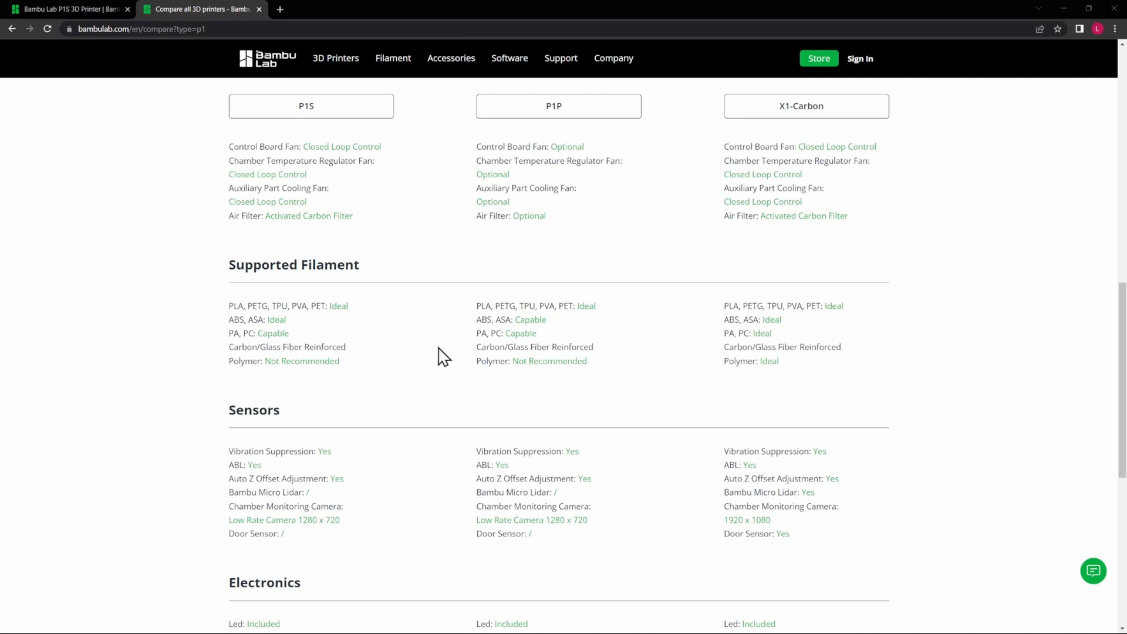
{"action": "scroll", "coordinate": [441, 357], "scroll_direction": "down", "scroll_amount": 1}
{"action": "scroll", "coordinate": [441, 357], "scroll_direction": "down", "scroll_amount": 1}
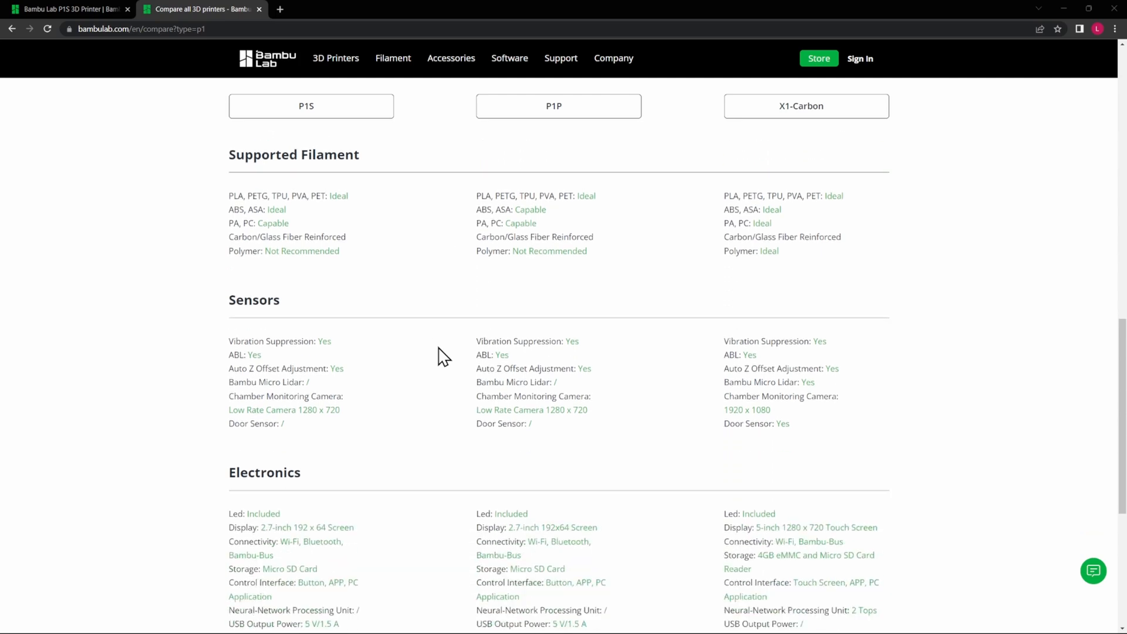
{"action": "scroll", "coordinate": [440, 356], "scroll_direction": "down", "scroll_amount": 1}
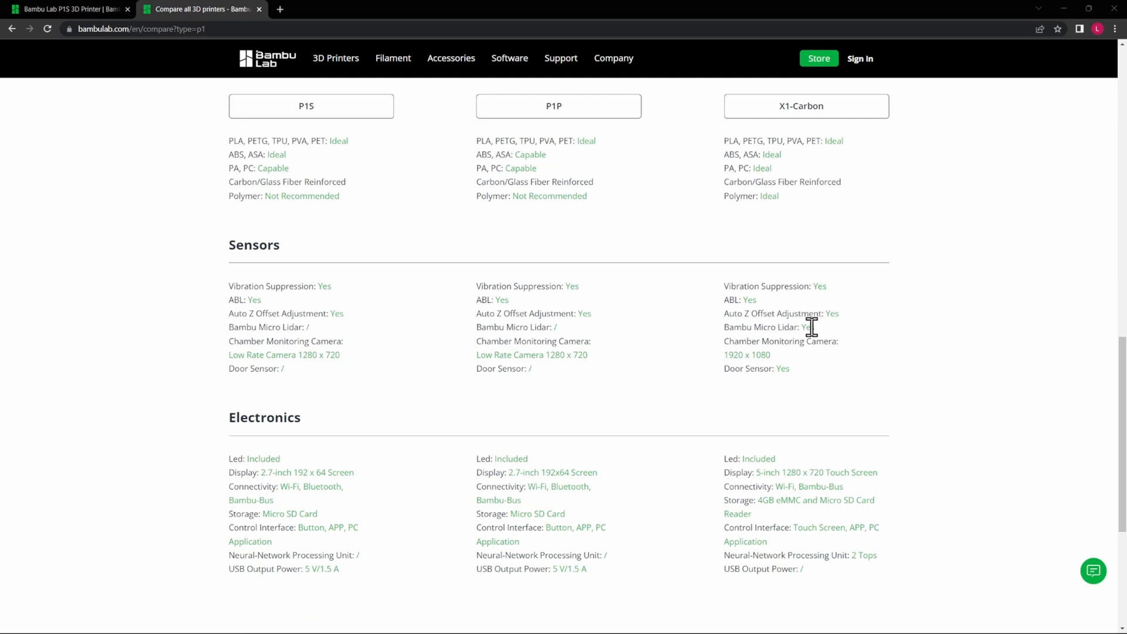
{"action": "scroll", "coordinate": [810, 327], "scroll_direction": "down", "scroll_amount": 1}
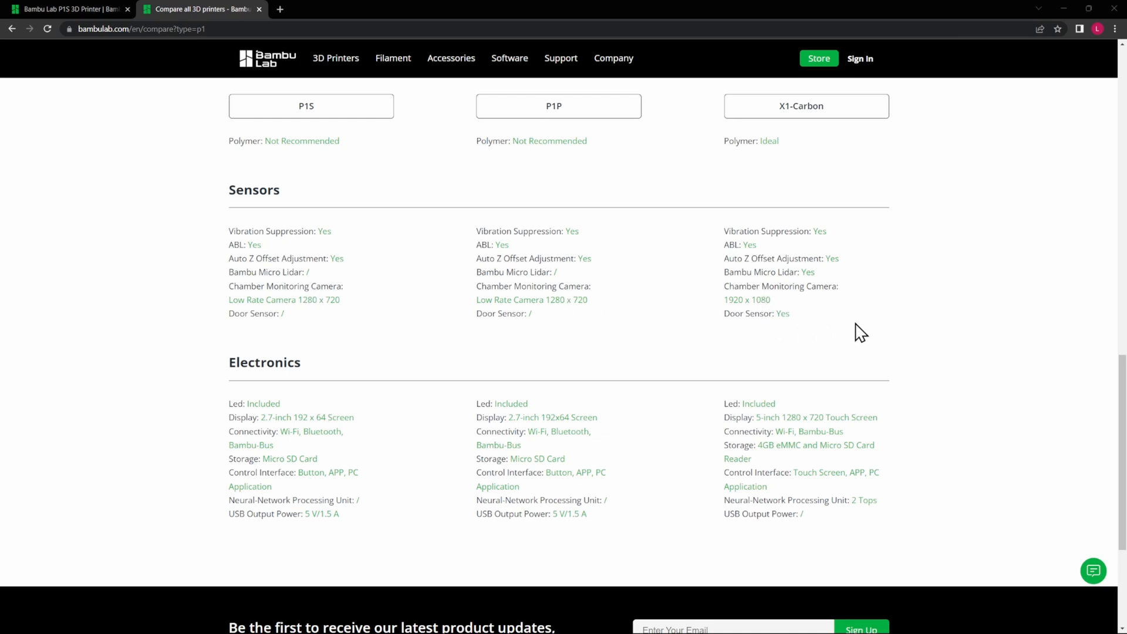
{"action": "scroll", "coordinate": [899, 423], "scroll_direction": "up", "scroll_amount": 2}
{"action": "scroll", "coordinate": [889, 419], "scroll_direction": "up", "scroll_amount": 1}
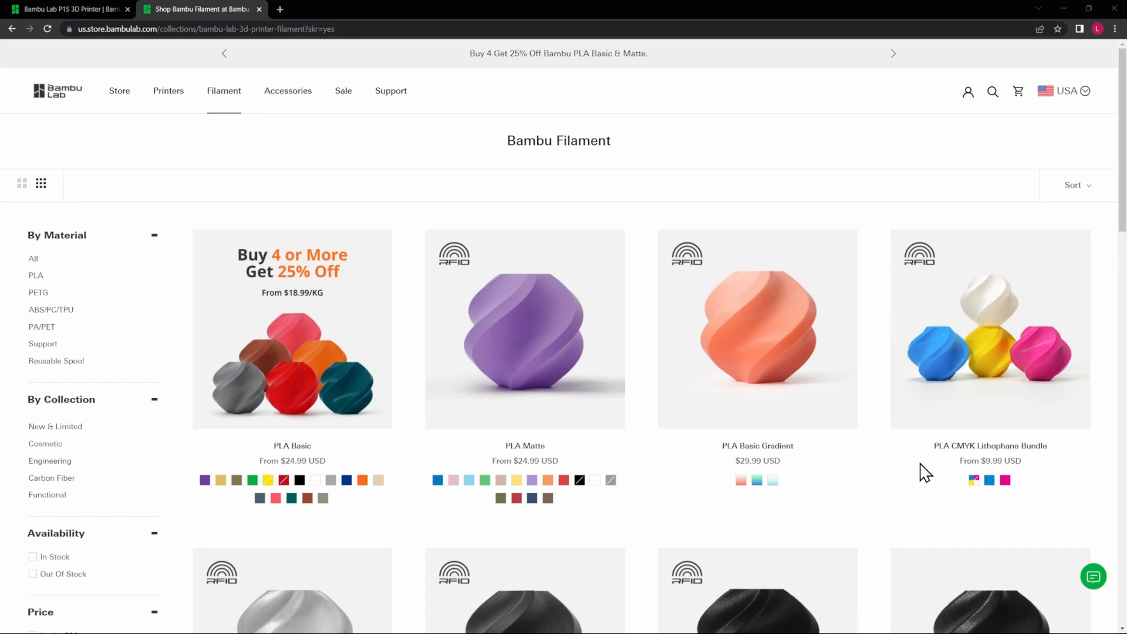
{"action": "scroll", "coordinate": [765, 458], "scroll_direction": "down", "scroll_amount": 3}
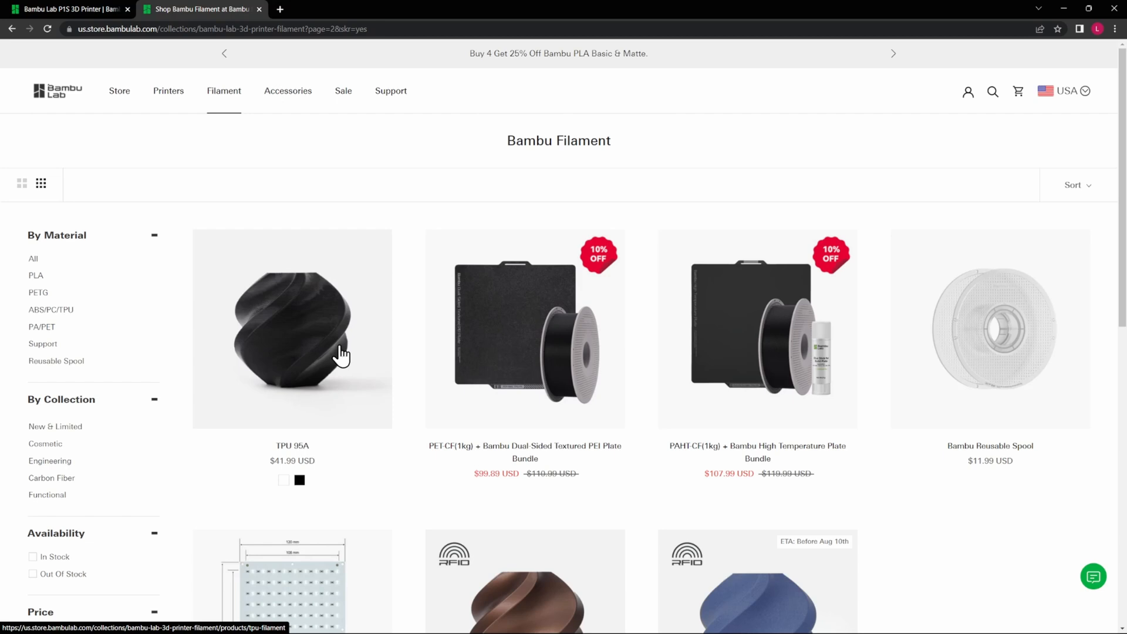
Return to page 1 of the Filament collection using browser Back
{"action": "key", "text": "alt+Left"}
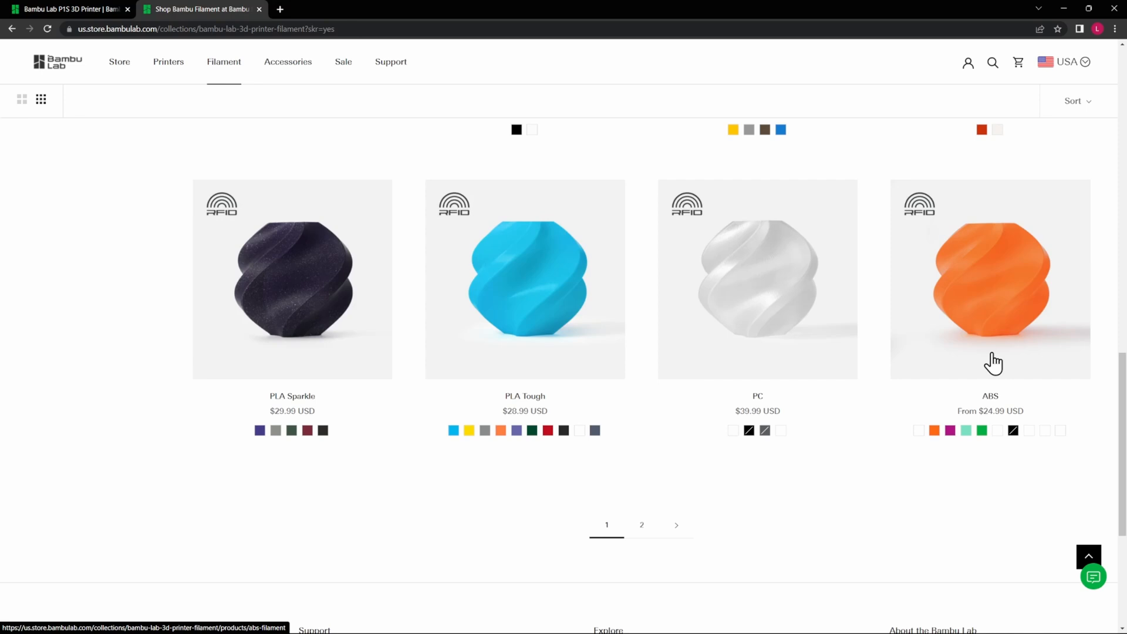
{"action": "scroll", "coordinate": [880, 423], "scroll_direction": "up", "scroll_amount": 8}
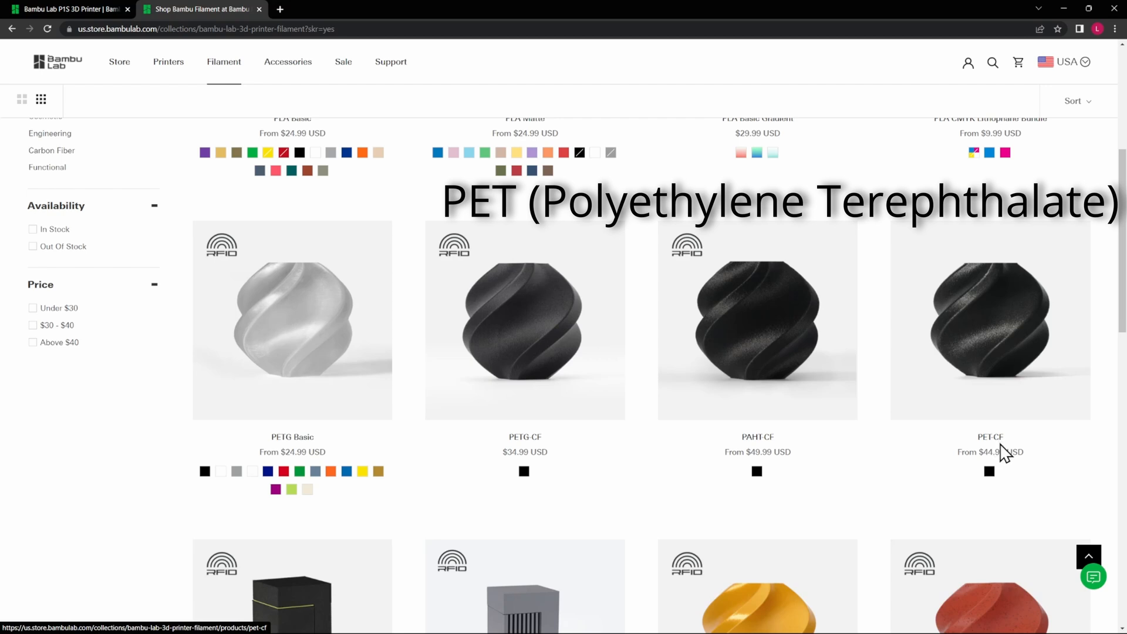
Select near the PET-CF price to reveal the Support for PA/PET row
{"action": "left_click", "coordinate": [1004, 454]}
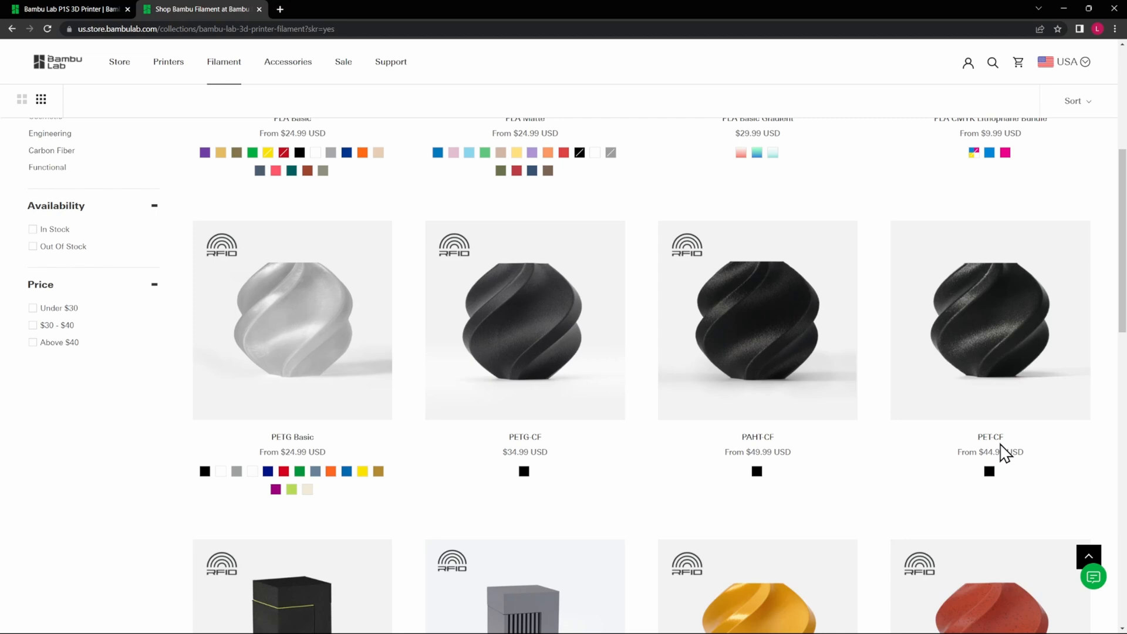
{"action": "scroll", "coordinate": [1004, 451], "scroll_direction": "down", "scroll_amount": 3}
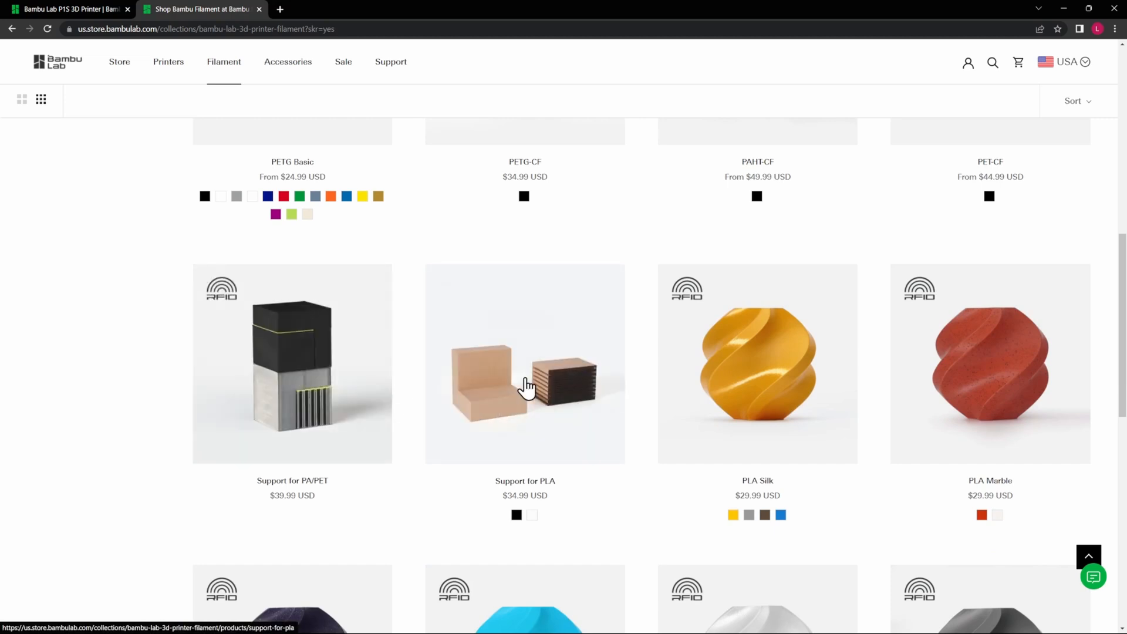
{"action": "scroll", "coordinate": [525, 385], "scroll_direction": "up", "scroll_amount": 3}
{"action": "scroll", "coordinate": [546, 392], "scroll_direction": "up", "scroll_amount": 7}
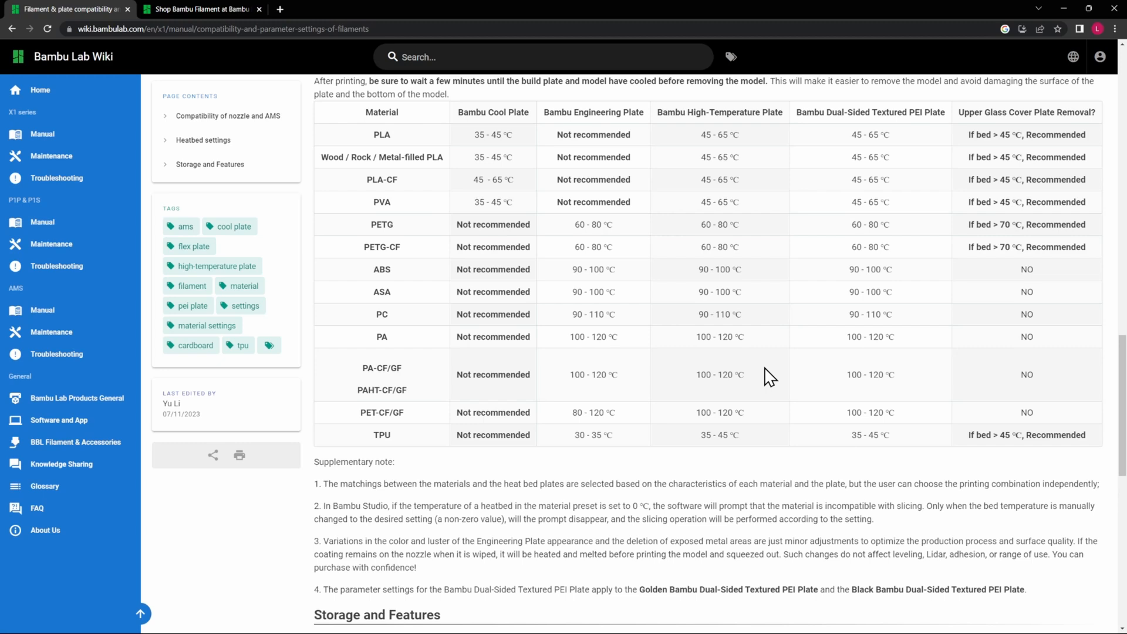
{"action": "scroll", "coordinate": [768, 376], "scroll_direction": "up", "scroll_amount": 3}
{"action": "scroll", "coordinate": [769, 375], "scroll_direction": "up", "scroll_amount": 2}
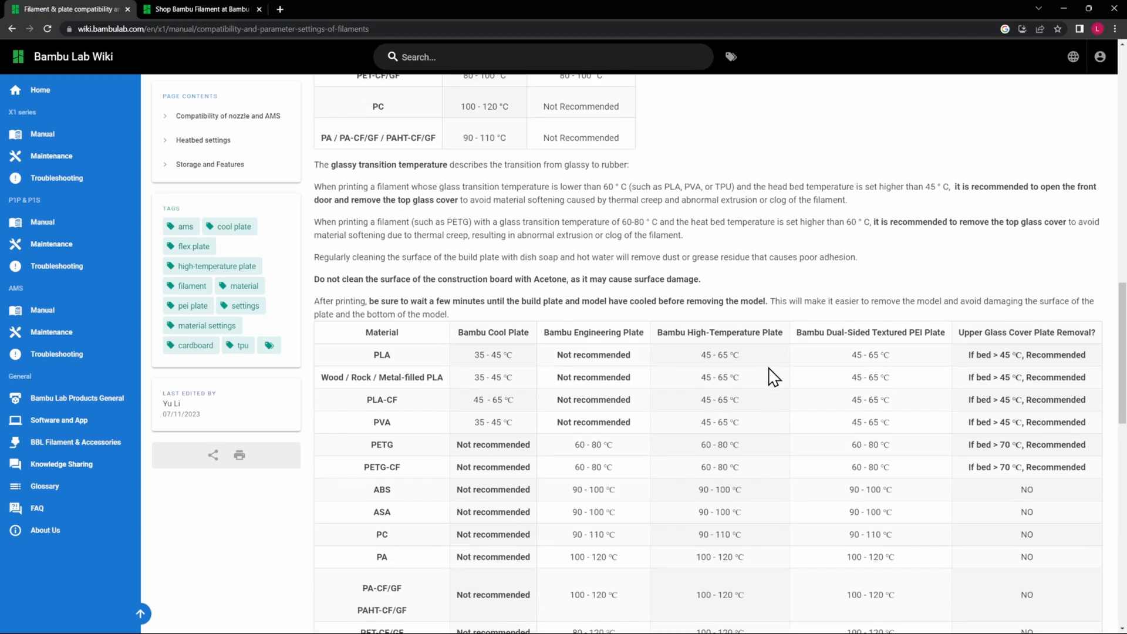
{"action": "scroll", "coordinate": [768, 375], "scroll_direction": "up", "scroll_amount": 1}
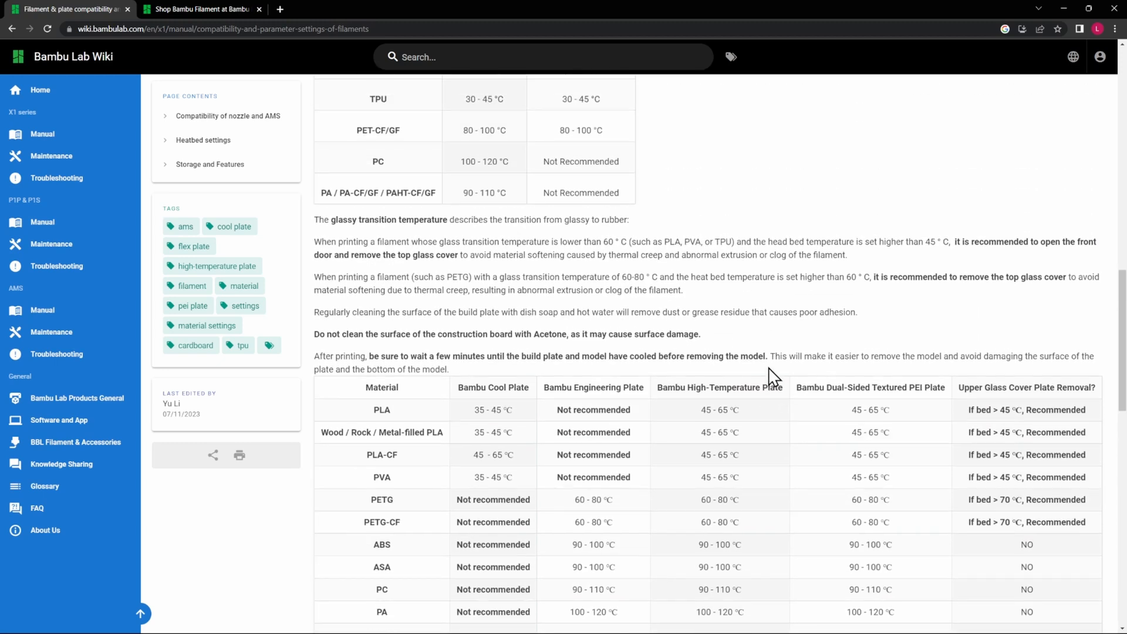
{"action": "scroll", "coordinate": [768, 376], "scroll_direction": "up", "scroll_amount": 2}
{"action": "scroll", "coordinate": [768, 376], "scroll_direction": "up", "scroll_amount": 6}
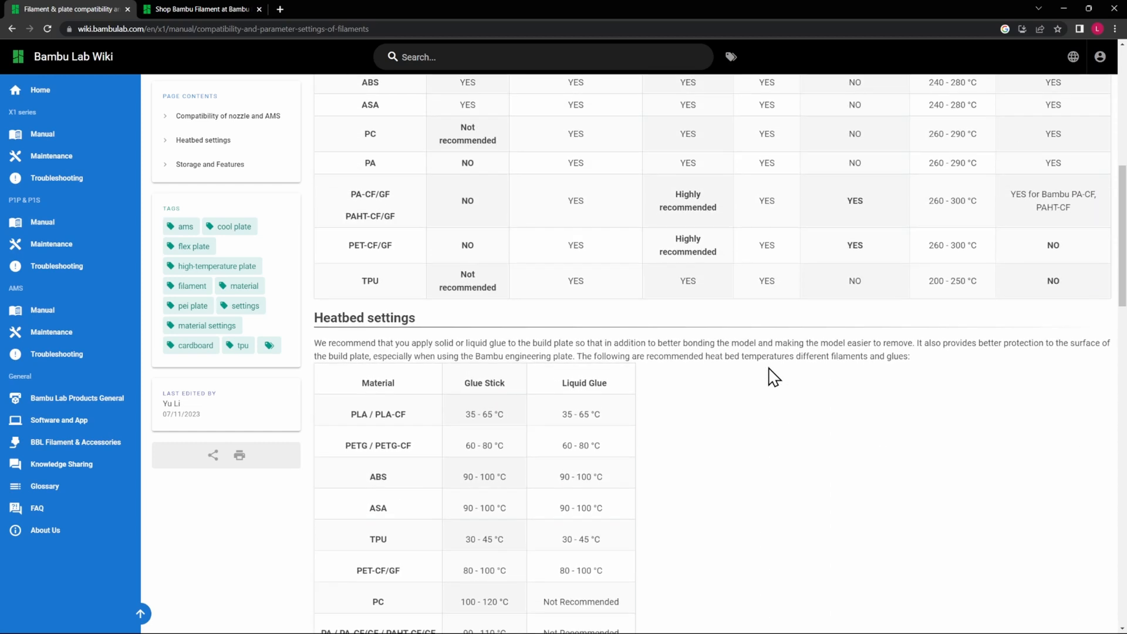
{"action": "scroll", "coordinate": [768, 376], "scroll_direction": "up", "scroll_amount": 2}
{"action": "scroll", "coordinate": [767, 376], "scroll_direction": "up", "scroll_amount": 6}
{"action": "scroll", "coordinate": [768, 364], "scroll_direction": "down", "scroll_amount": 2}
{"action": "scroll", "coordinate": [768, 376], "scroll_direction": "up", "scroll_amount": 3}
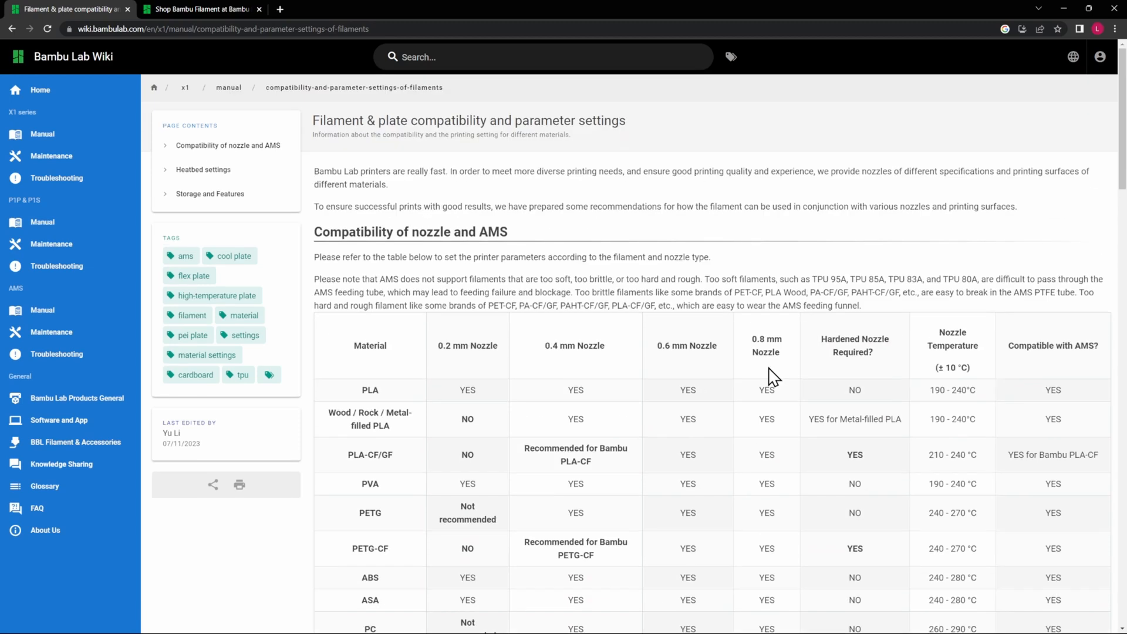
{"action": "scroll", "coordinate": [768, 377], "scroll_direction": "down", "scroll_amount": 2}
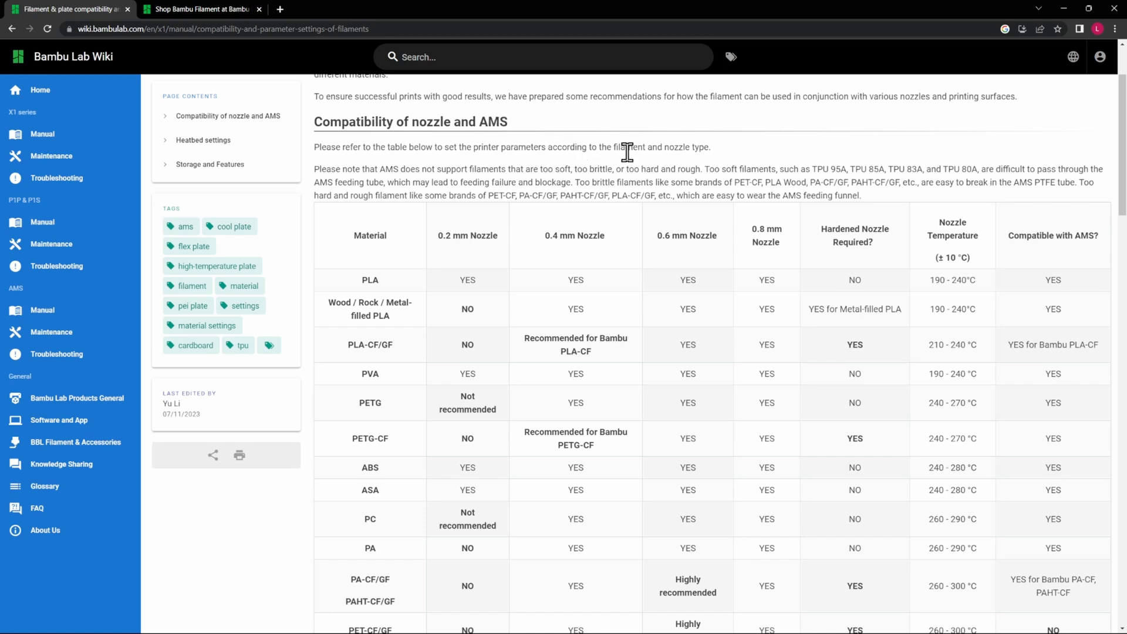
{"action": "scroll", "coordinate": [728, 146], "scroll_direction": "down", "scroll_amount": 1}
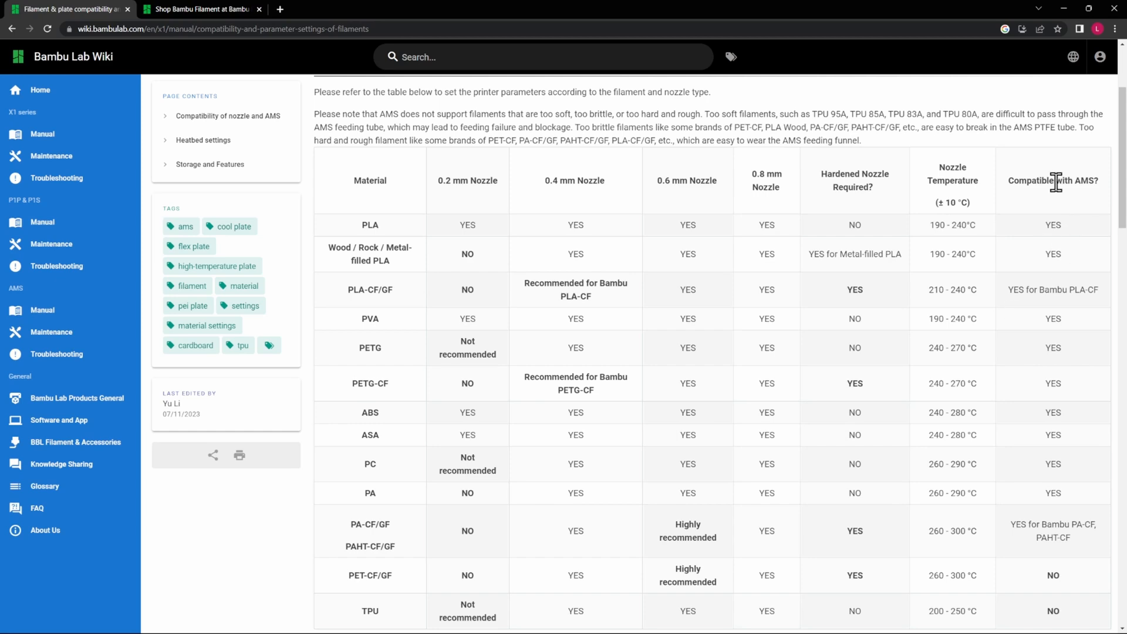
{"action": "scroll", "coordinate": [1035, 515], "scroll_direction": "down", "scroll_amount": 2}
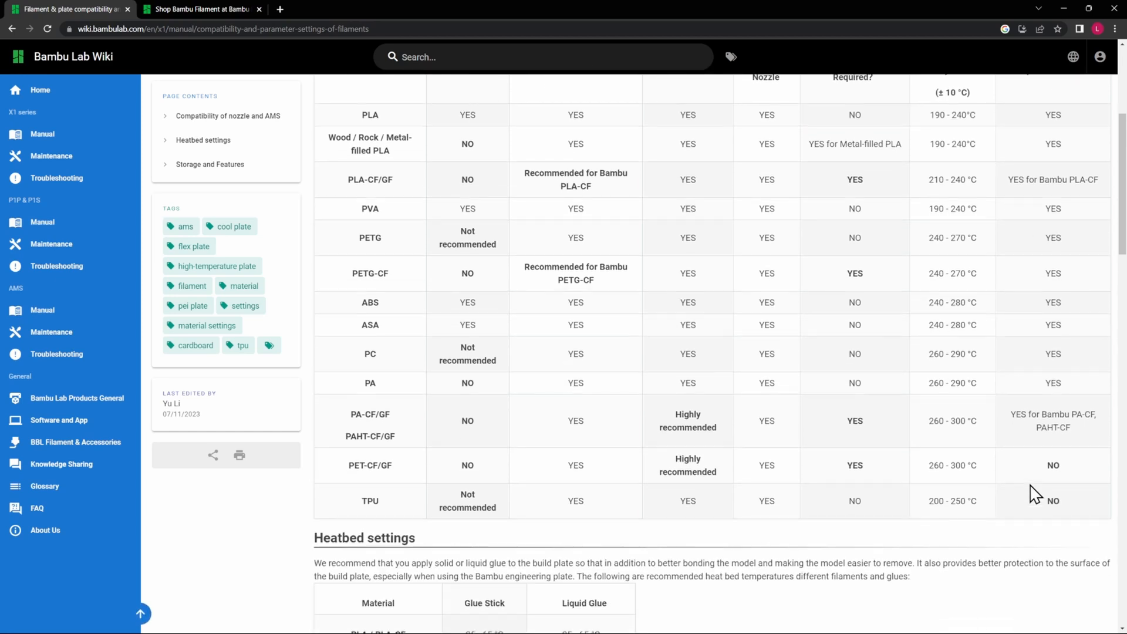
{"action": "scroll", "coordinate": [1055, 413], "scroll_direction": "up", "scroll_amount": 2}
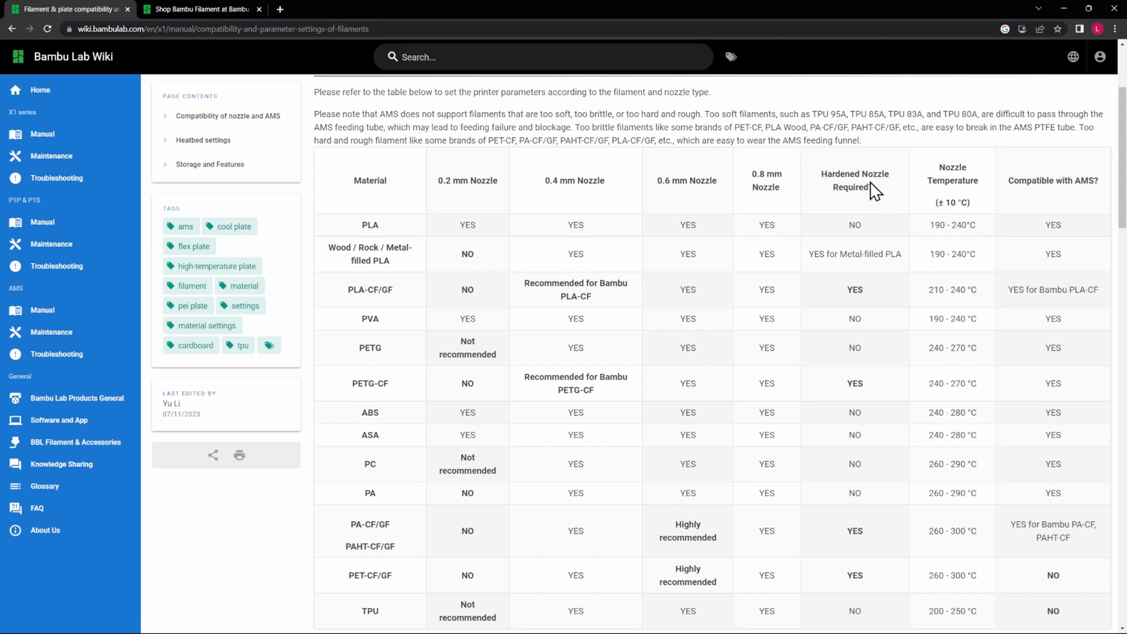
{"action": "scroll", "coordinate": [881, 296], "scroll_direction": "down", "scroll_amount": 2}
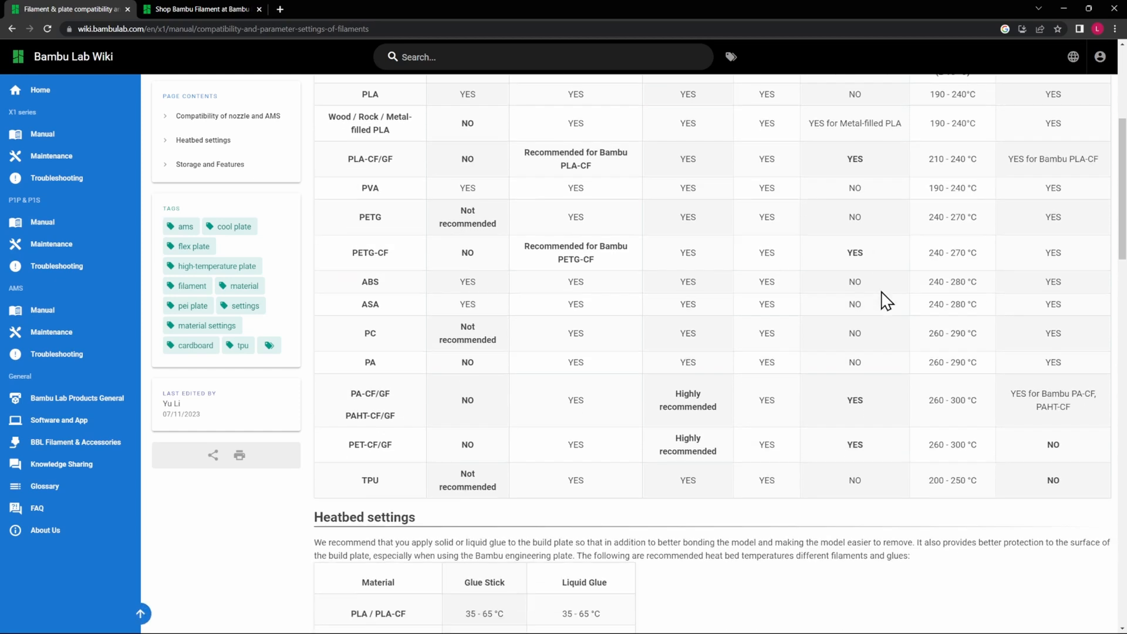
{"action": "scroll", "coordinate": [792, 255], "scroll_direction": "down", "scroll_amount": 3}
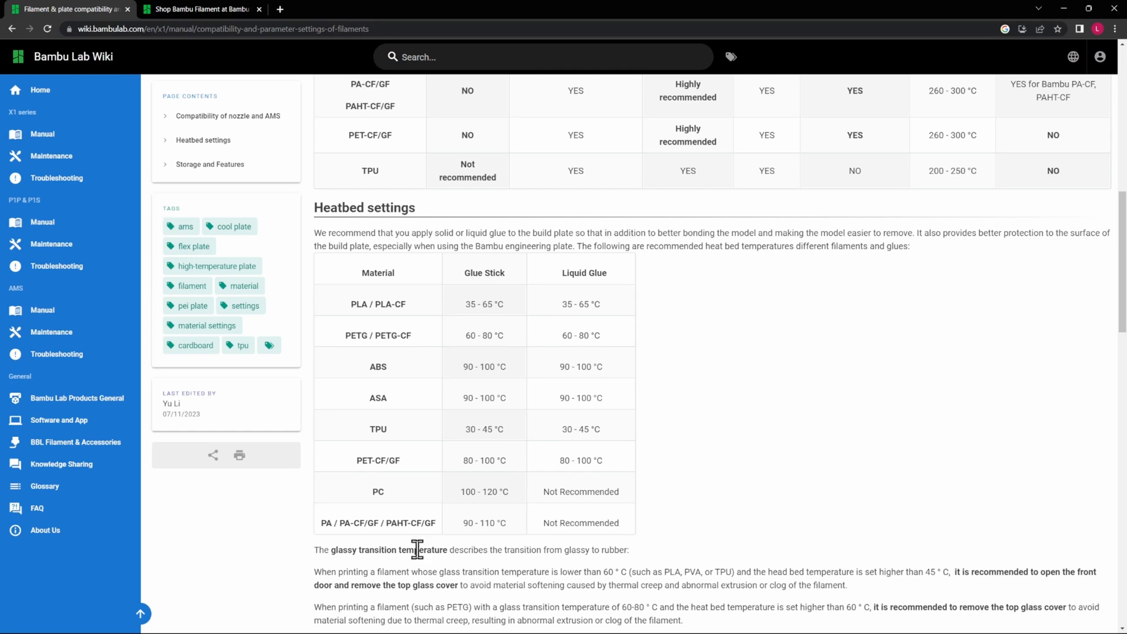
{"action": "scroll", "coordinate": [659, 511], "scroll_direction": "down", "scroll_amount": 4}
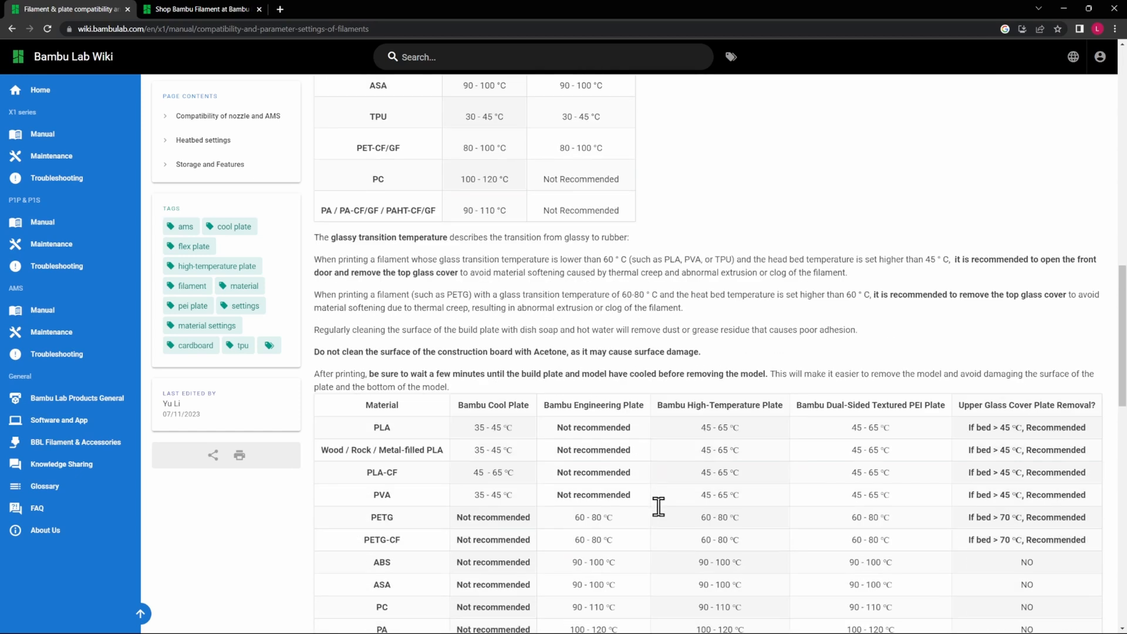
{"action": "scroll", "coordinate": [658, 493], "scroll_direction": "down", "scroll_amount": 2}
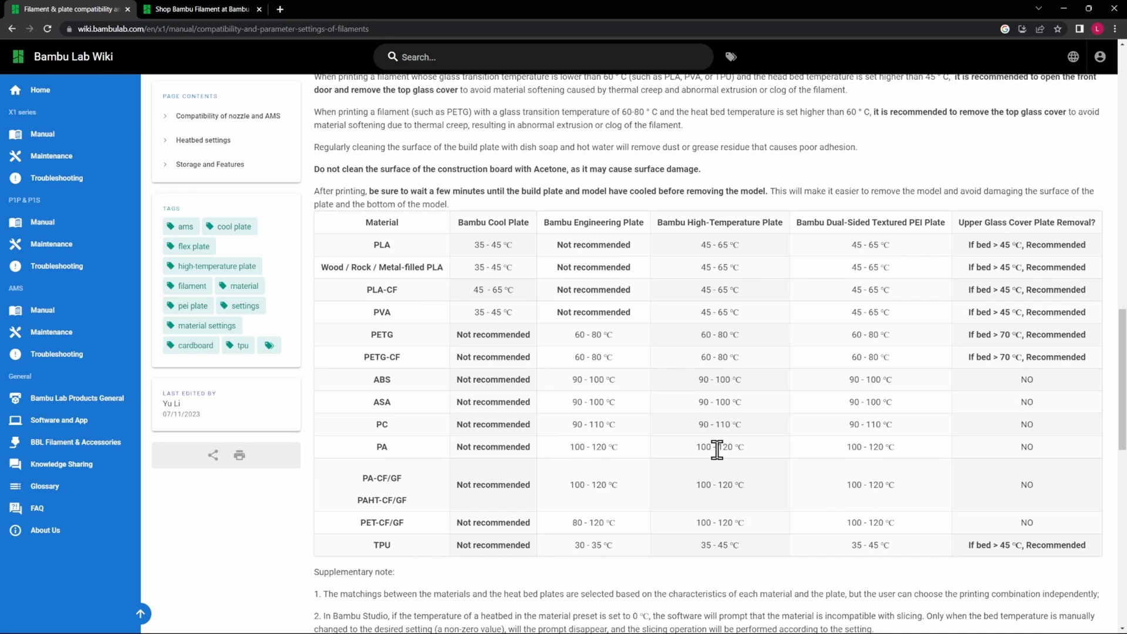
{"action": "scroll", "coordinate": [966, 381], "scroll_direction": "down", "scroll_amount": 1}
{"action": "scroll", "coordinate": [965, 380], "scroll_direction": "down", "scroll_amount": 2}
{"action": "scroll", "coordinate": [966, 381], "scroll_direction": "down", "scroll_amount": 4}
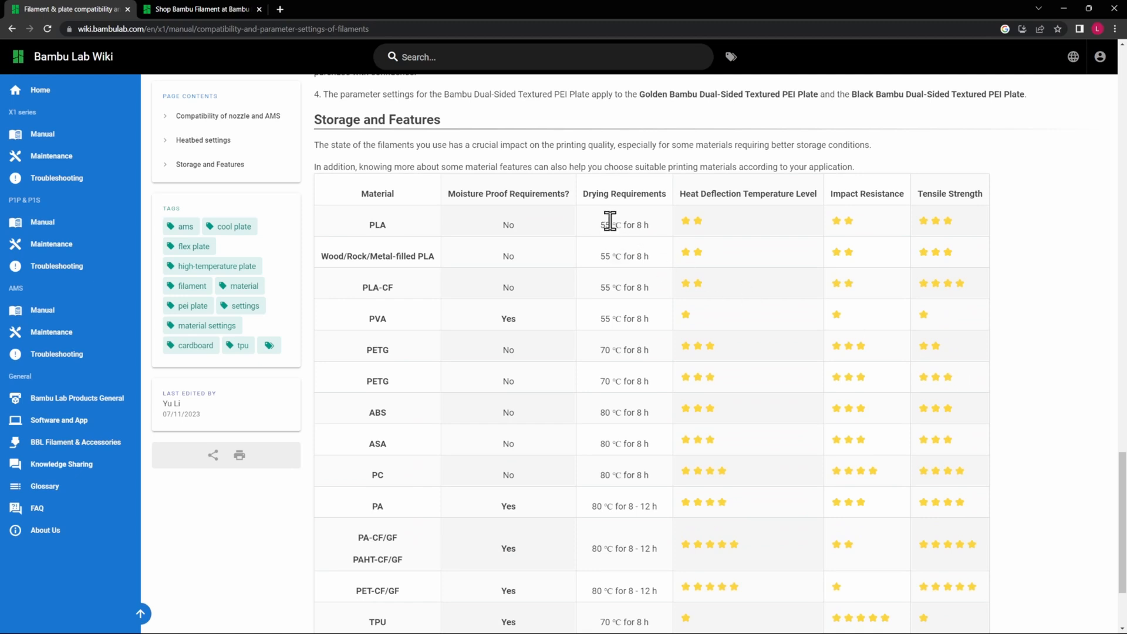
{"action": "scroll", "coordinate": [634, 231], "scroll_direction": "down", "scroll_amount": 1}
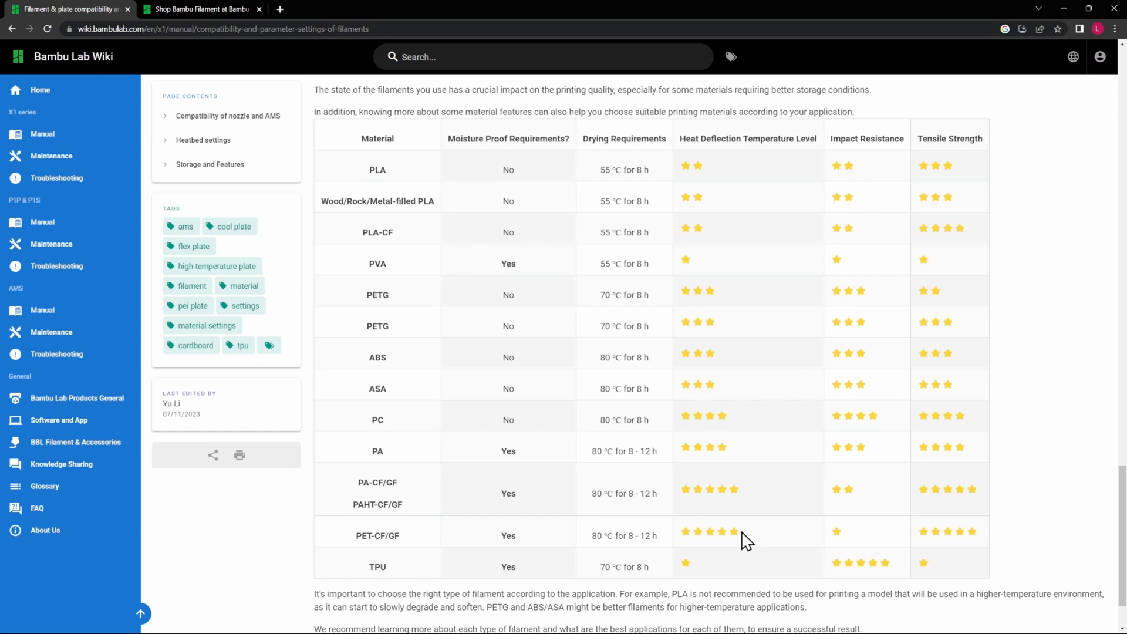
{"action": "scroll", "coordinate": [768, 524], "scroll_direction": "down", "scroll_amount": 1}
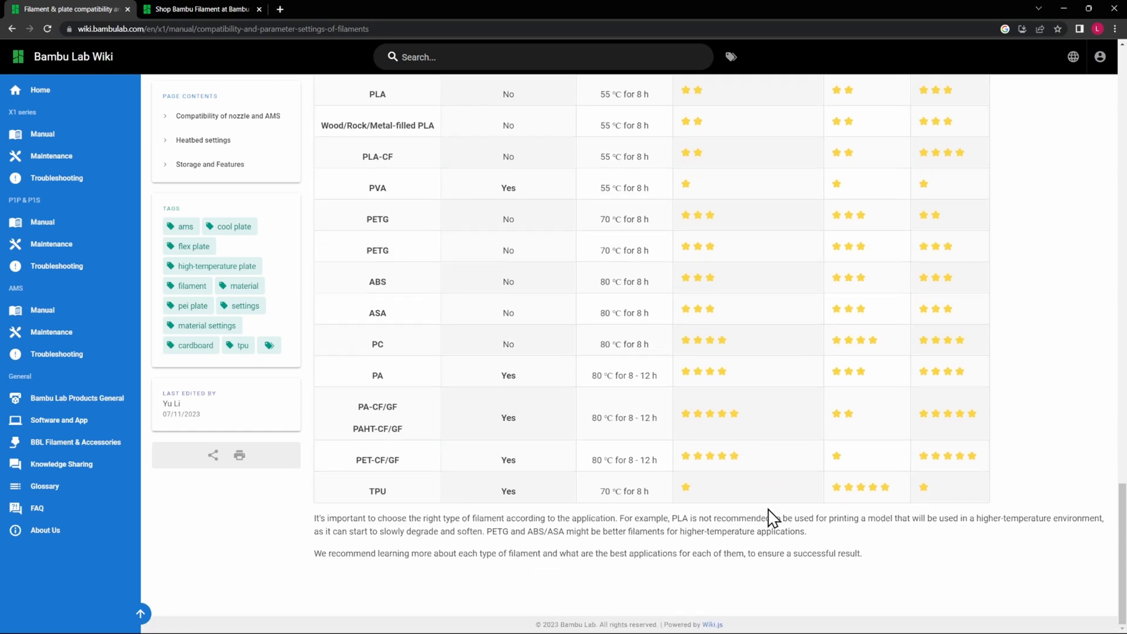
{"action": "scroll", "coordinate": [768, 519], "scroll_direction": "up", "scroll_amount": 2}
{"action": "scroll", "coordinate": [768, 520], "scroll_direction": "up", "scroll_amount": 1}
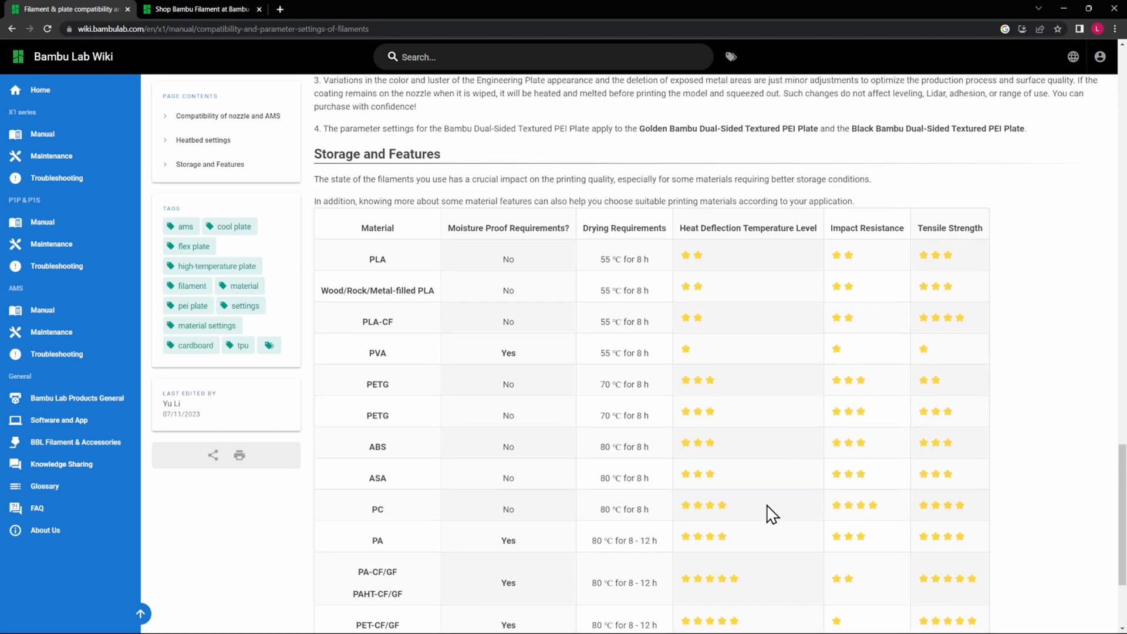